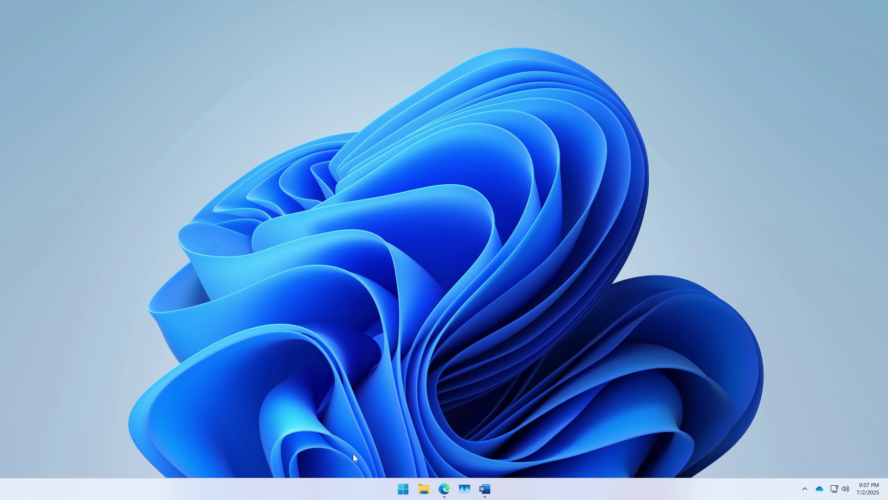
- Start voice typing with Win+H and, in its settings, turn off Filter profanity and Automatic punctuation
key(super+h)
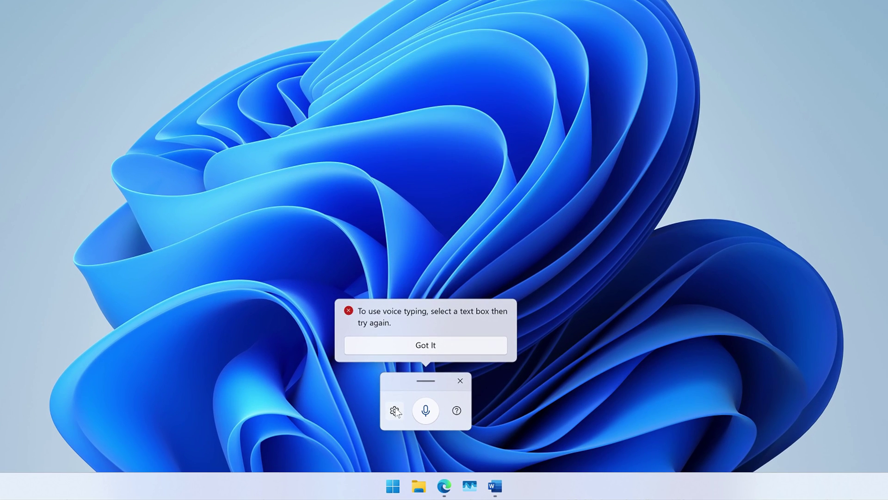
click(395, 411)
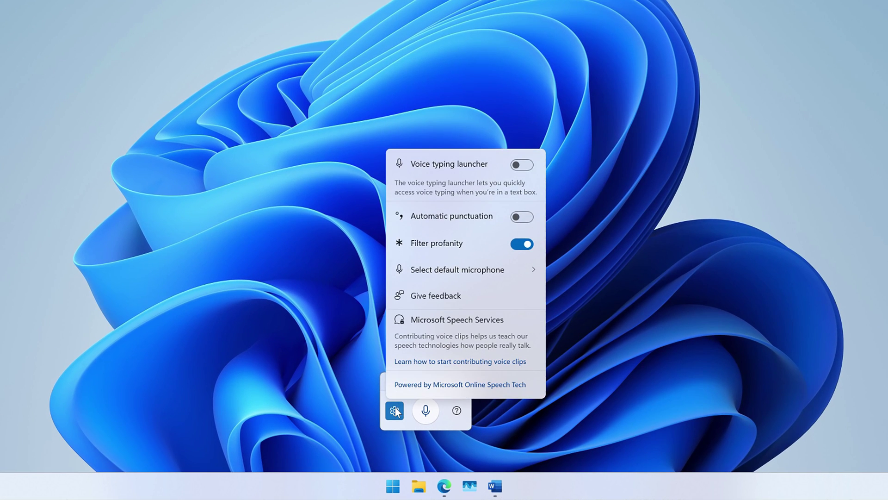
click(514, 244)
click(520, 216)
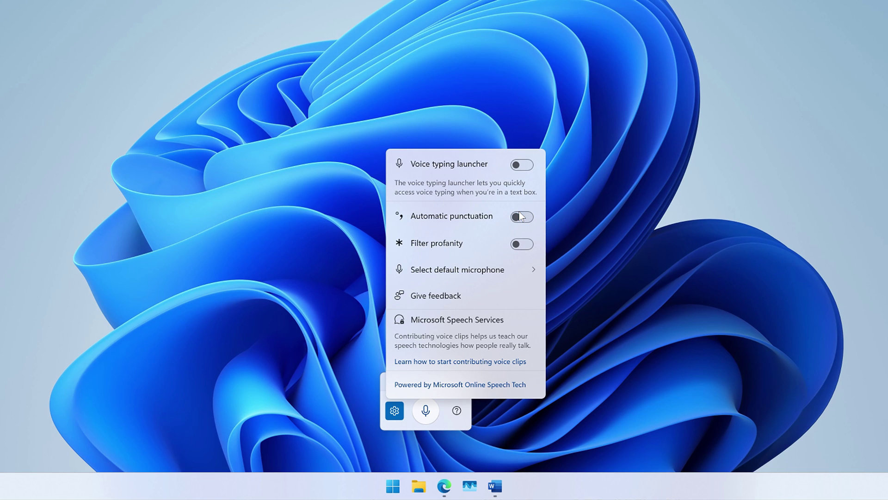